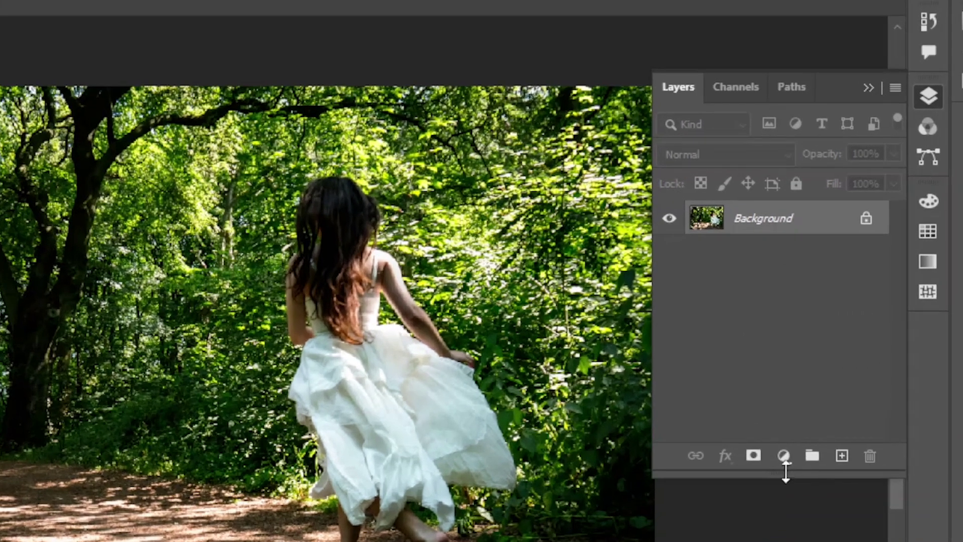
Add a Channel Mixer layer with Red output Green +200, Red −50, Blue −50, and compare it off and on
{"action": "left_click", "coordinate": [826, 349]}
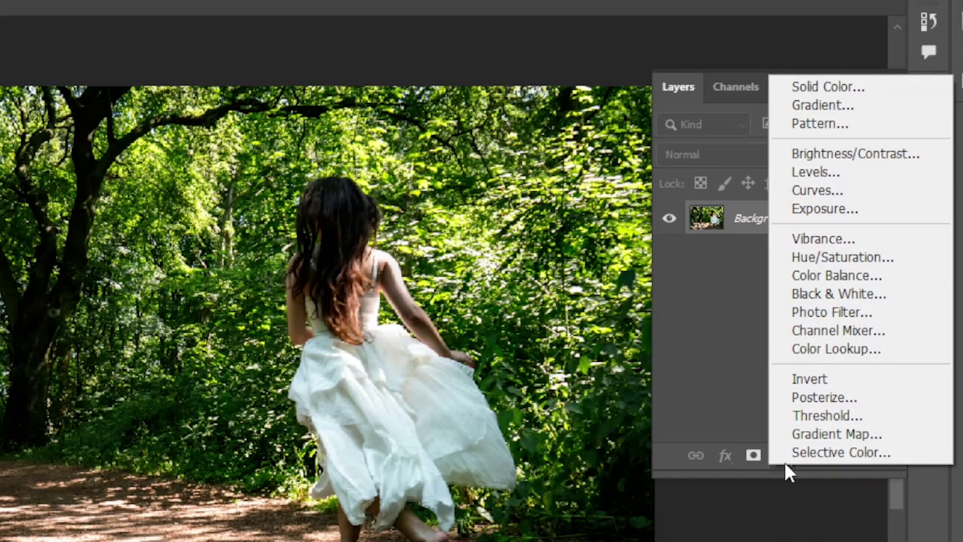
{"action": "left_click", "coordinate": [825, 330]}
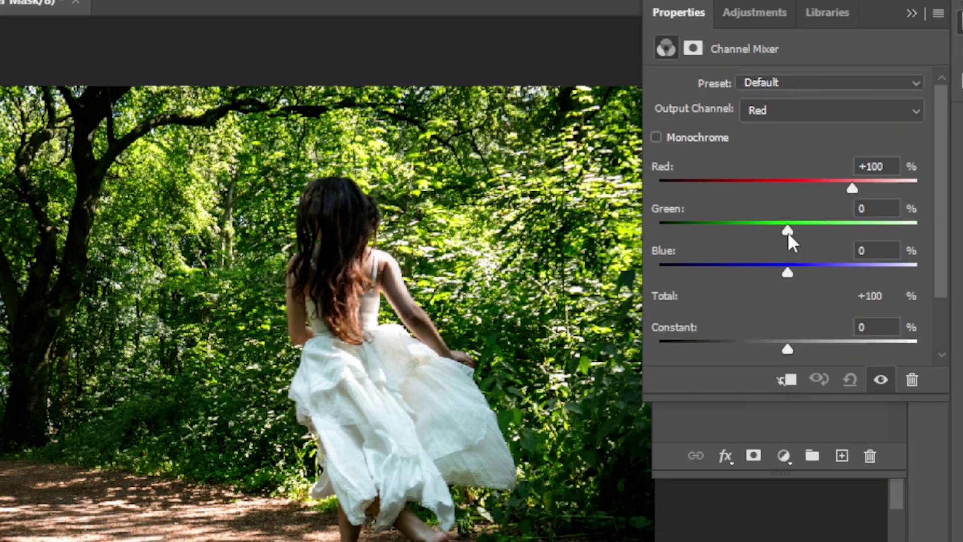
{"action": "left_click_drag", "start_coordinate": [791, 231], "coordinate": [930, 233]}
{"action": "double_click", "coordinate": [869, 169]}
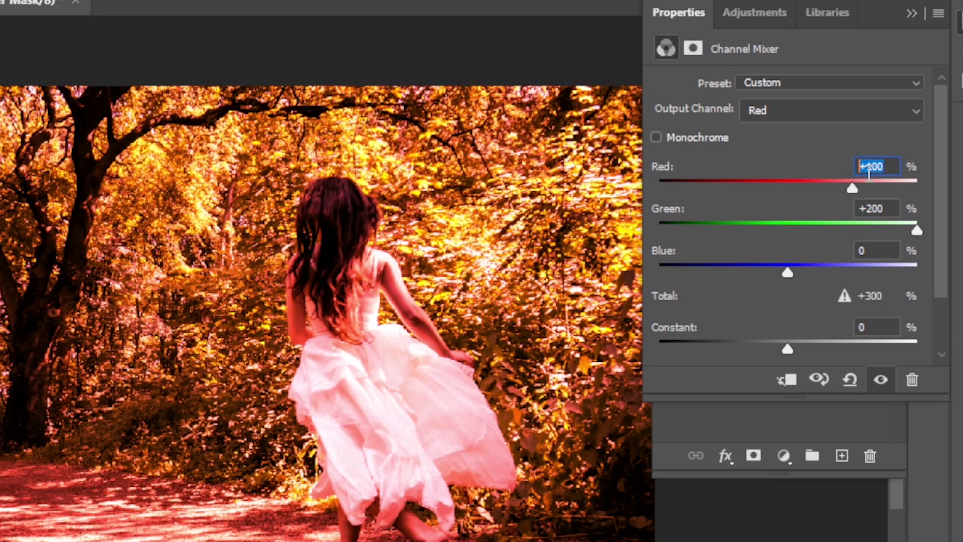
{"action": "type", "text": "-"}
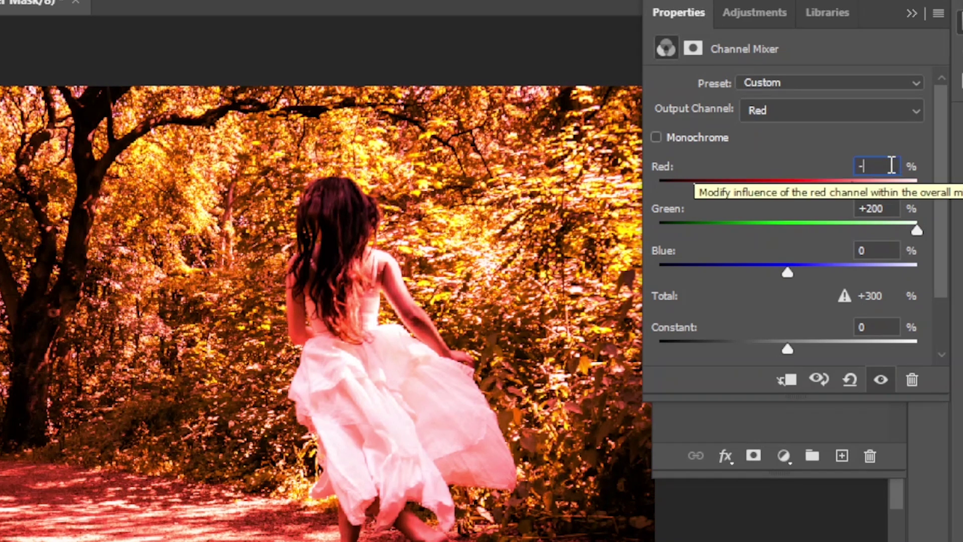
{"action": "type", "text": "50"}
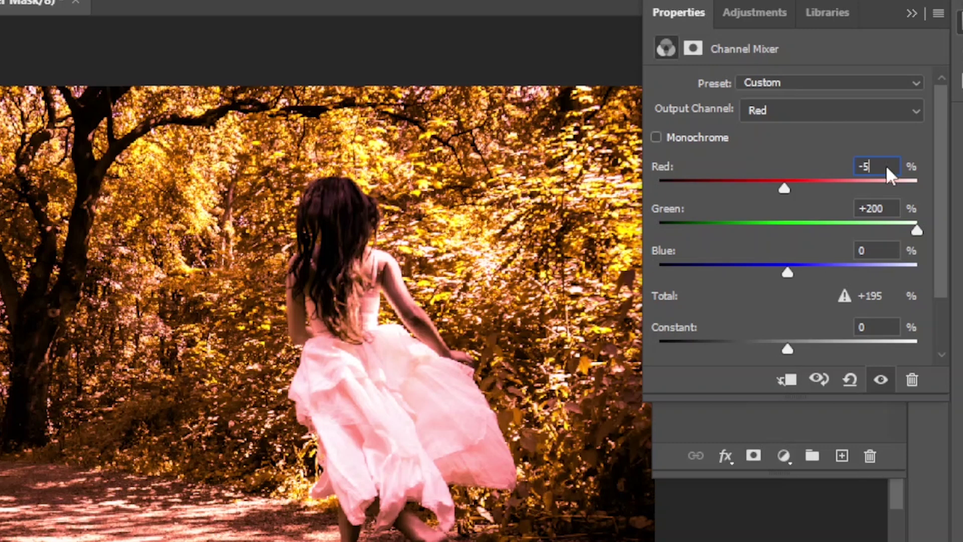
{"action": "left_click", "coordinate": [874, 253]}
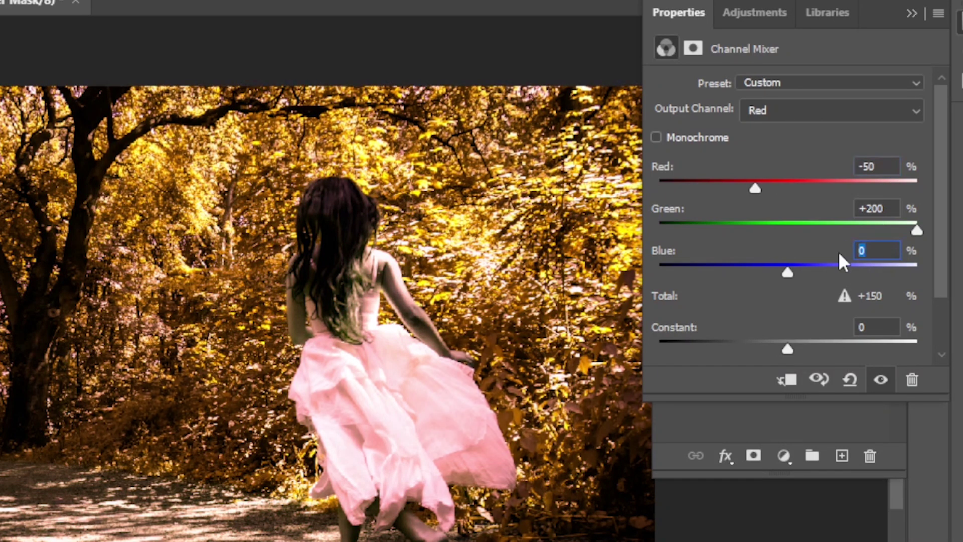
{"action": "type", "text": "-50"}
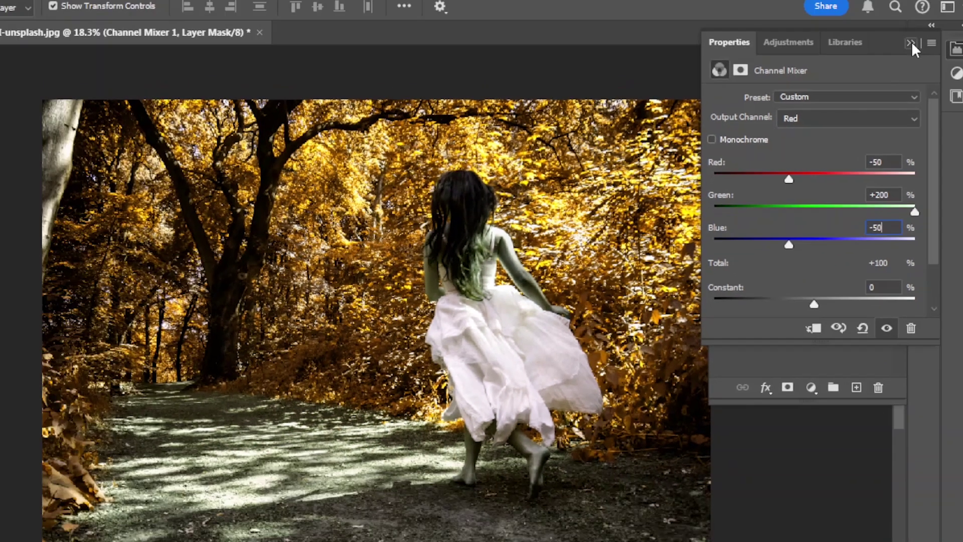
{"action": "left_click", "coordinate": [911, 13]}
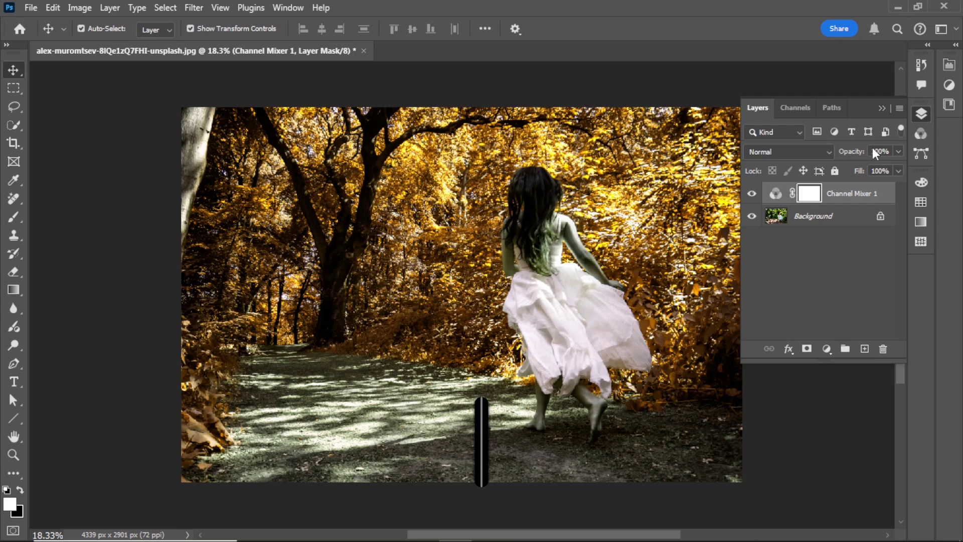
{"action": "left_click", "coordinate": [751, 193]}
{"action": "left_click", "coordinate": [751, 194]}
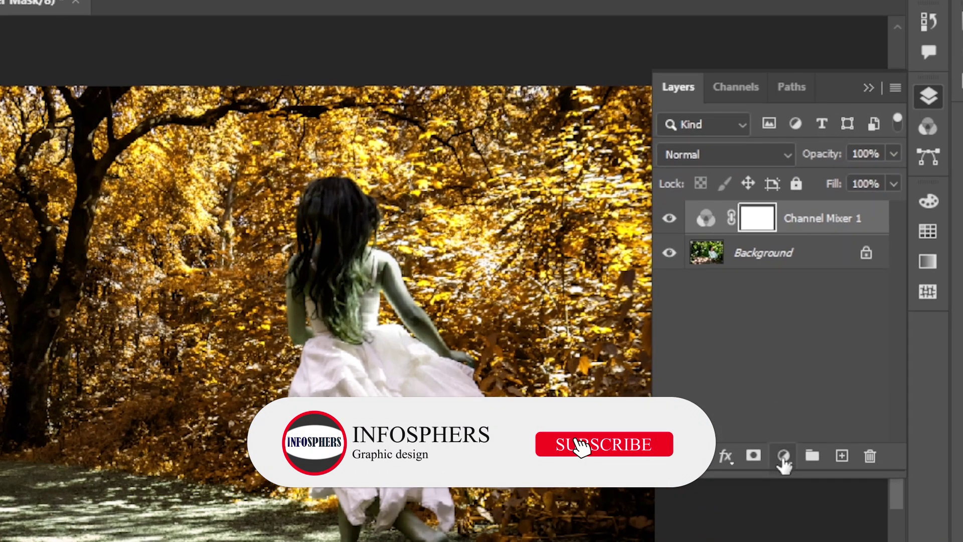
Add a Selective Color layer with Neutrals Cyan +5, Magenta +3, Yellow +10, Black +5
{"action": "left_click", "coordinate": [826, 348]}
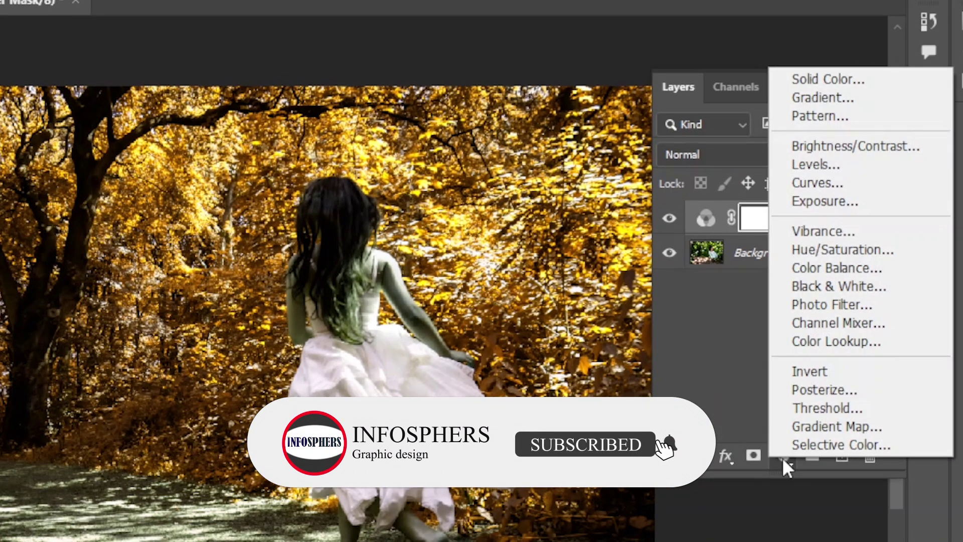
{"action": "left_click", "coordinate": [792, 446]}
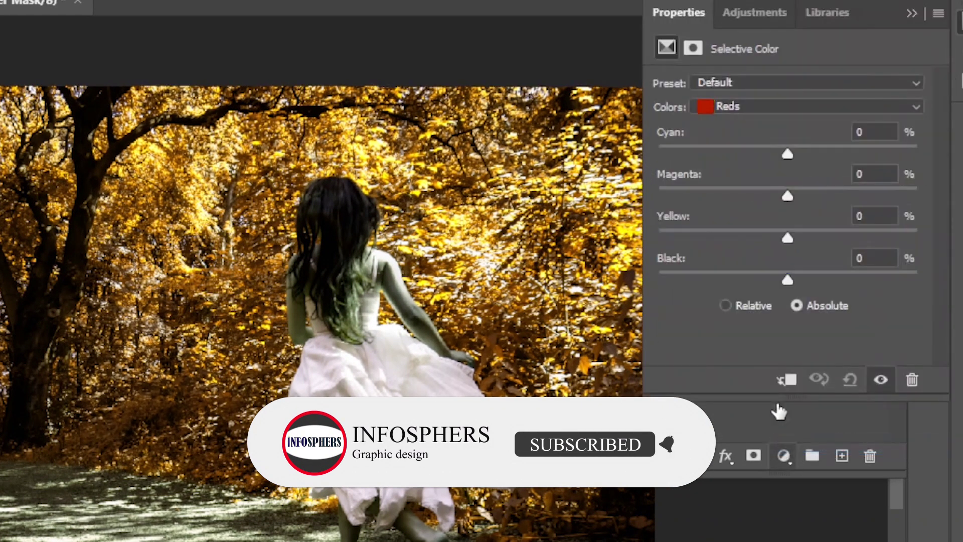
{"action": "left_click", "coordinate": [756, 107]}
{"action": "left_click", "coordinate": [759, 245]}
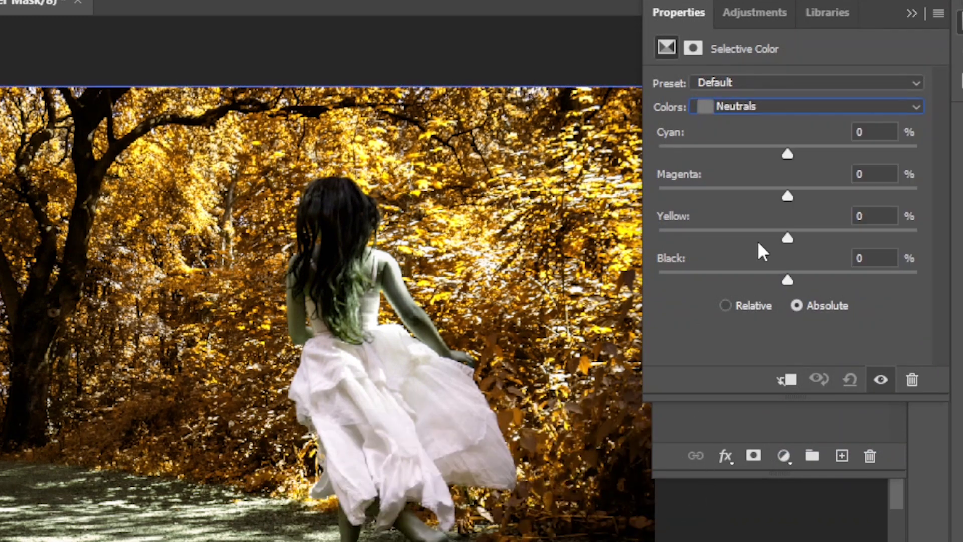
{"action": "left_click", "coordinate": [871, 132]}
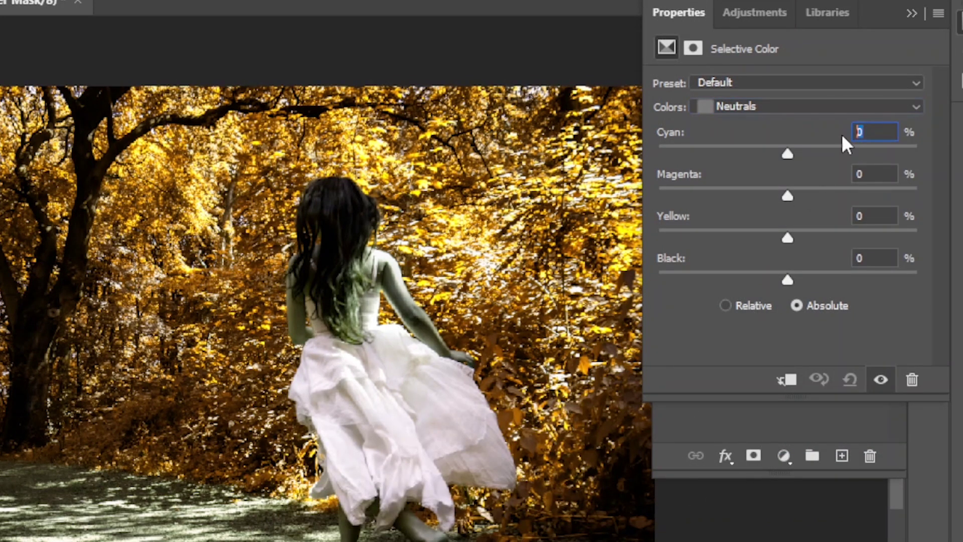
{"action": "type", "text": "5"}
{"action": "left_click", "coordinate": [875, 174]}
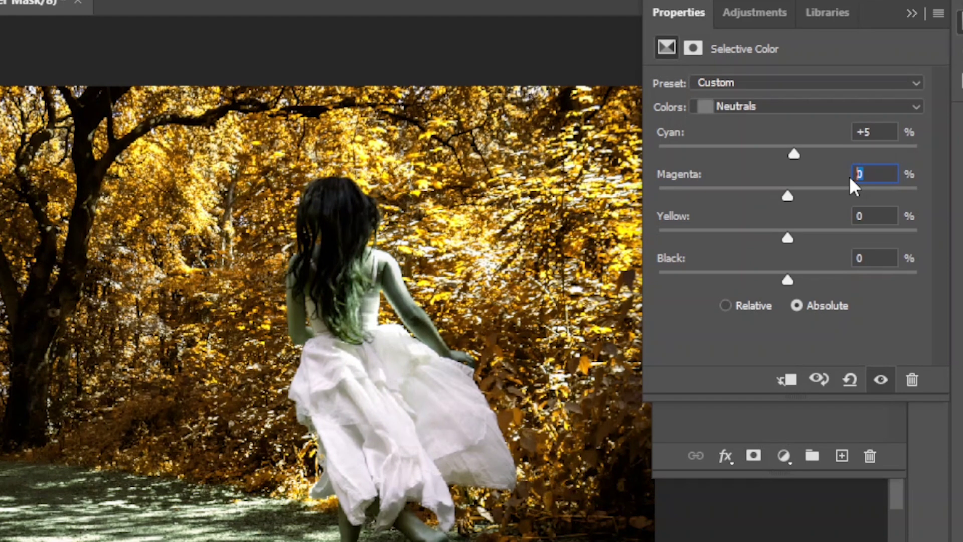
{"action": "type", "text": "3"}
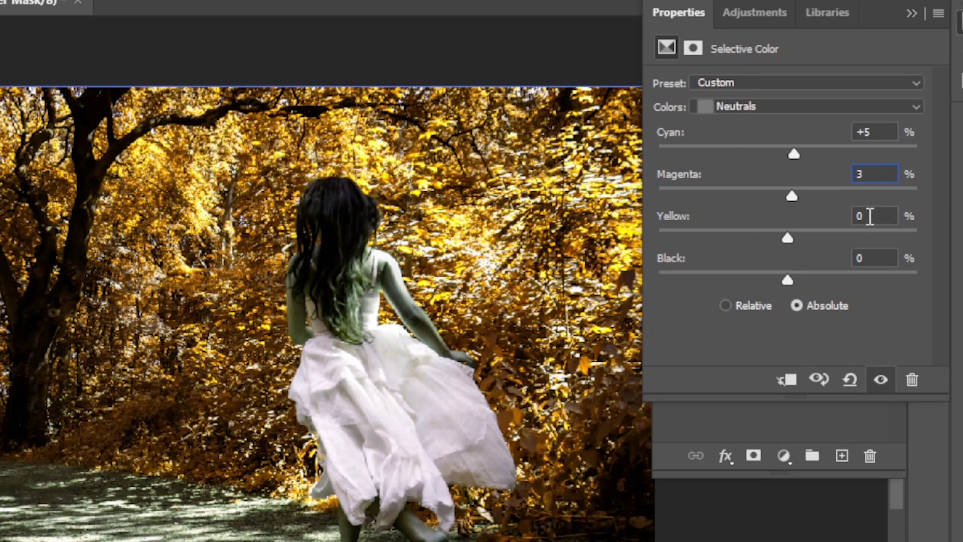
{"action": "left_click", "coordinate": [870, 217]}
{"action": "type", "text": "10"}
{"action": "left_click", "coordinate": [875, 257]}
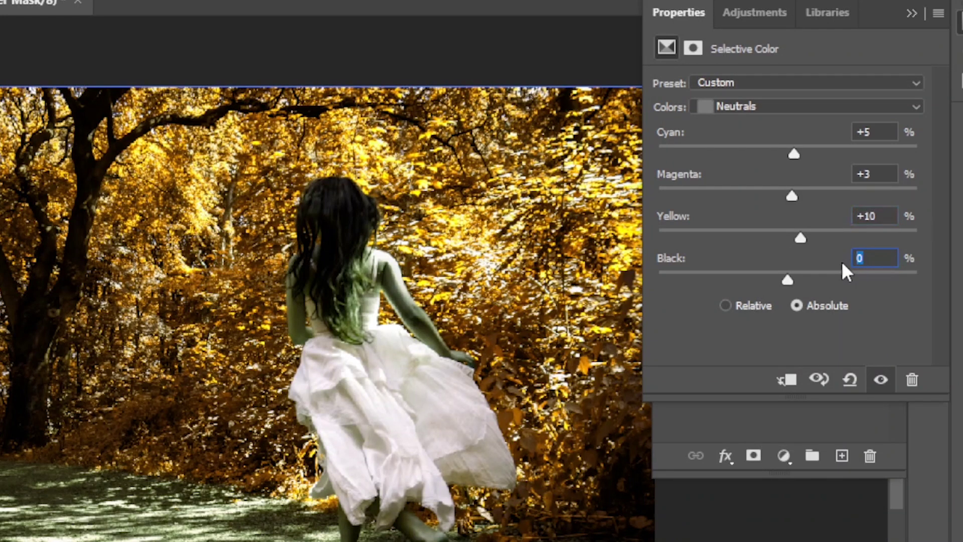
{"action": "type", "text": "5"}
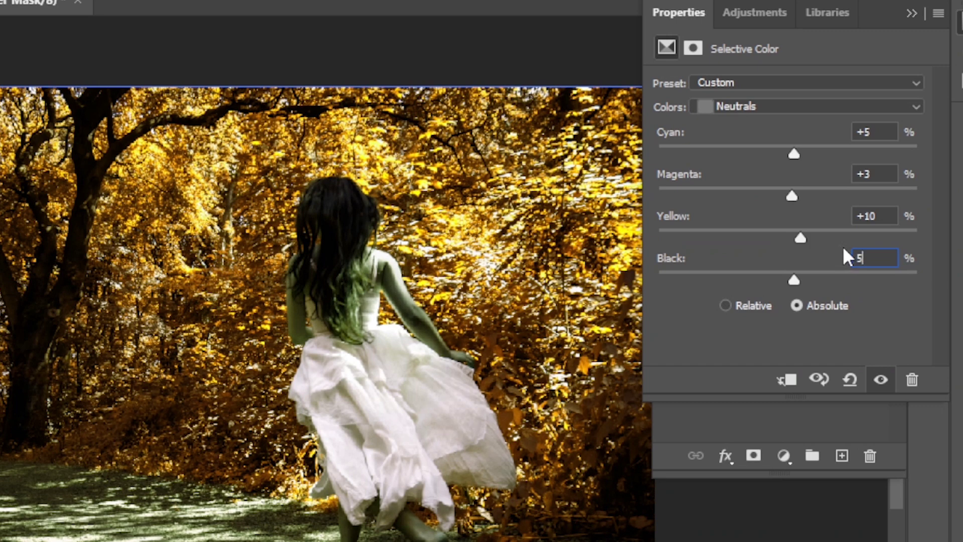
Set the Selective Color Yellows to Cyan −15, Magenta +25, Yellow +5
{"action": "left_click", "coordinate": [855, 105]}
{"action": "left_click", "coordinate": [846, 142]}
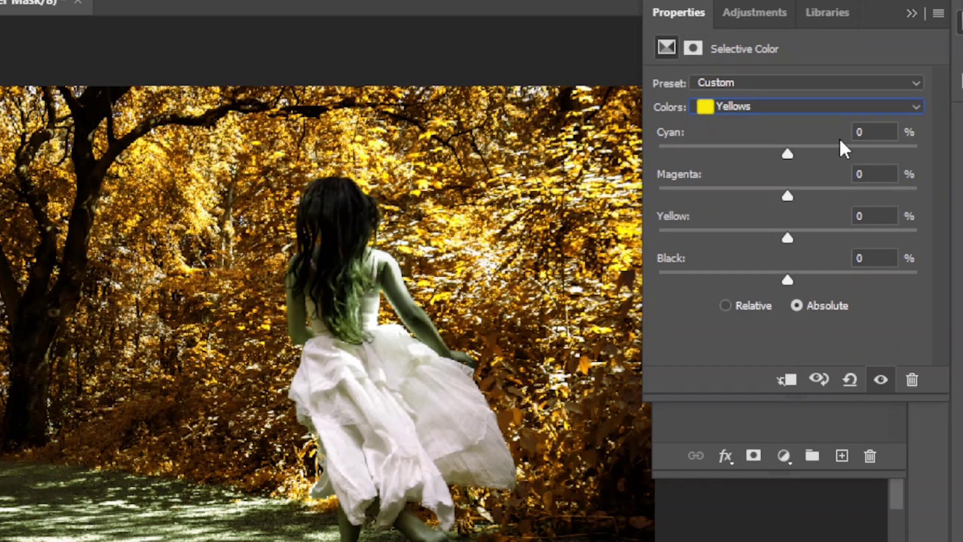
{"action": "left_click", "coordinate": [857, 133]}
{"action": "type", "text": "-15"}
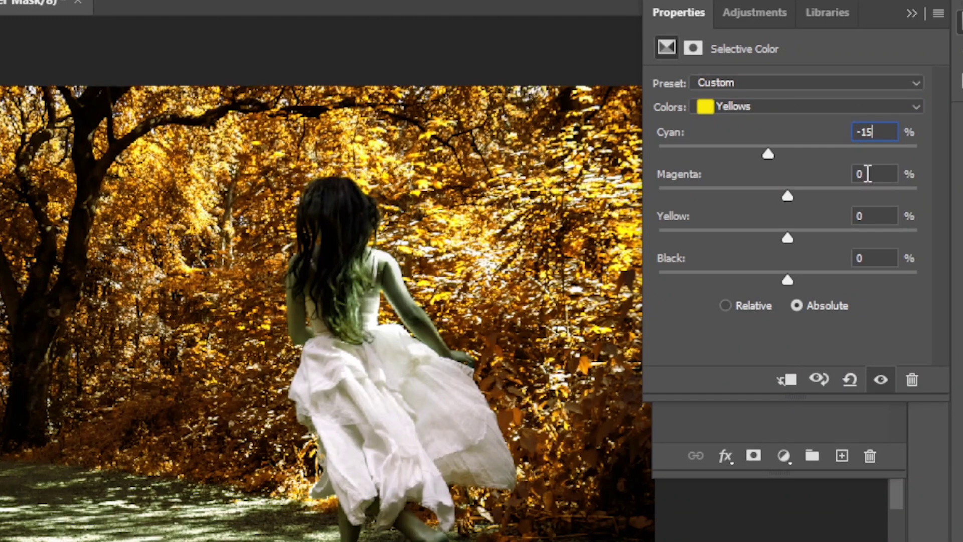
{"action": "left_click", "coordinate": [868, 174]}
{"action": "left_click", "coordinate": [854, 223]}
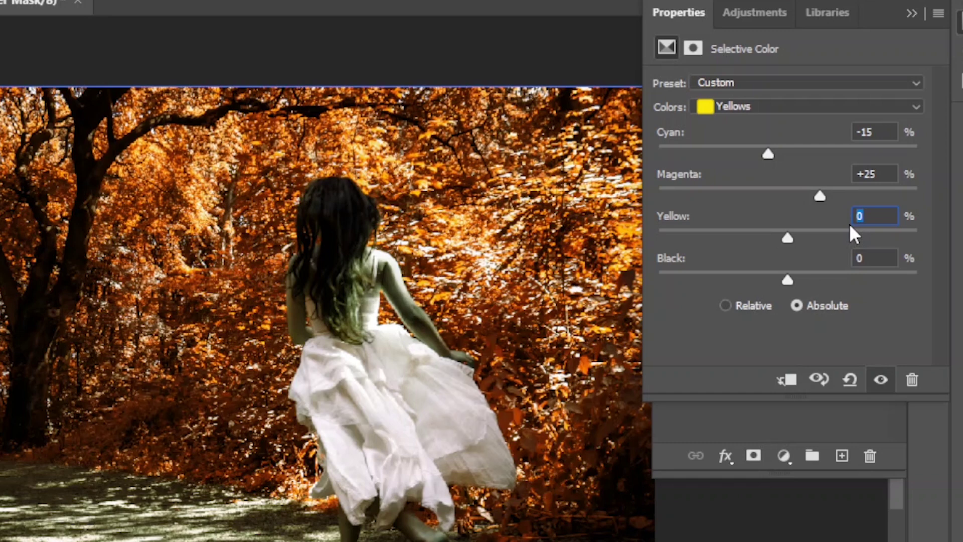
{"action": "type", "text": "5"}
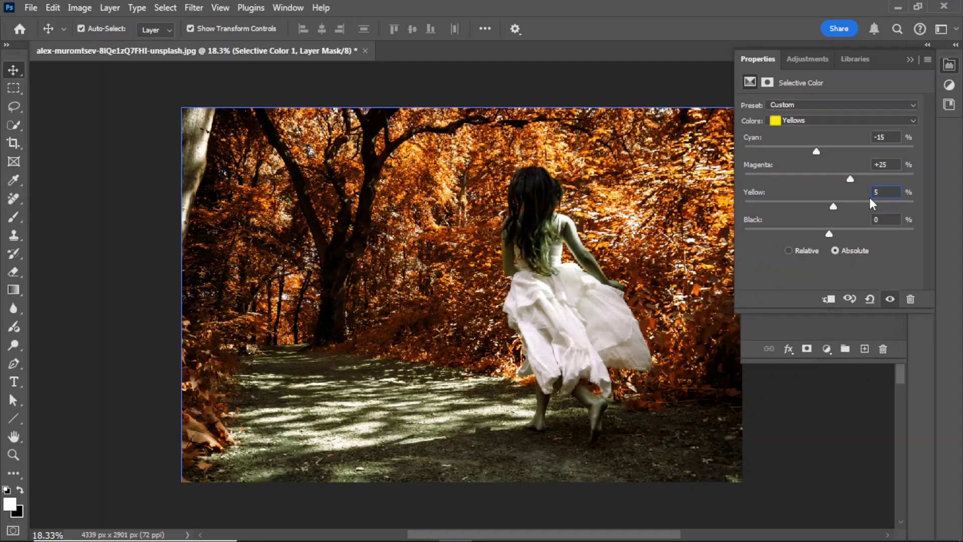
Toggle the Selective Color layer off and on twice to compare before and after
{"action": "left_click", "coordinate": [909, 61]}
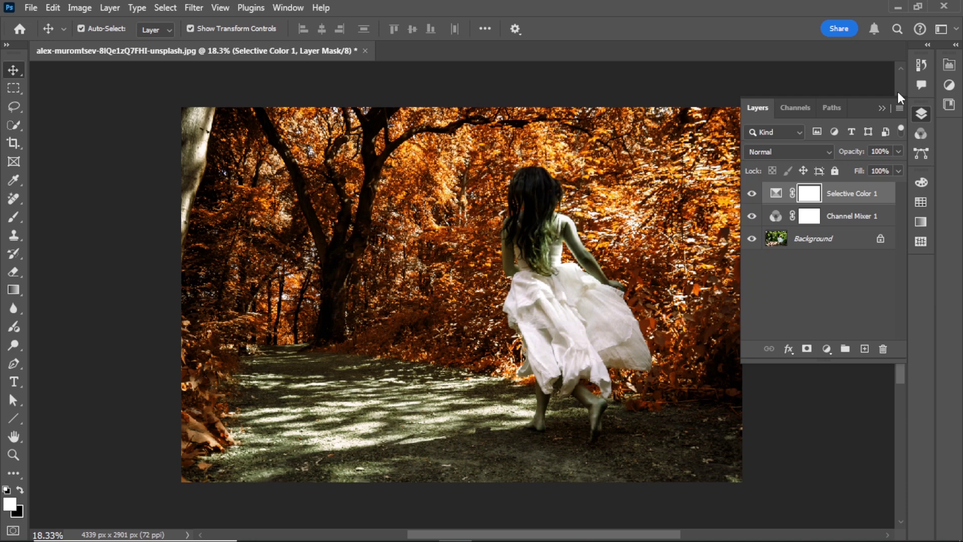
{"action": "left_click", "coordinate": [751, 194]}
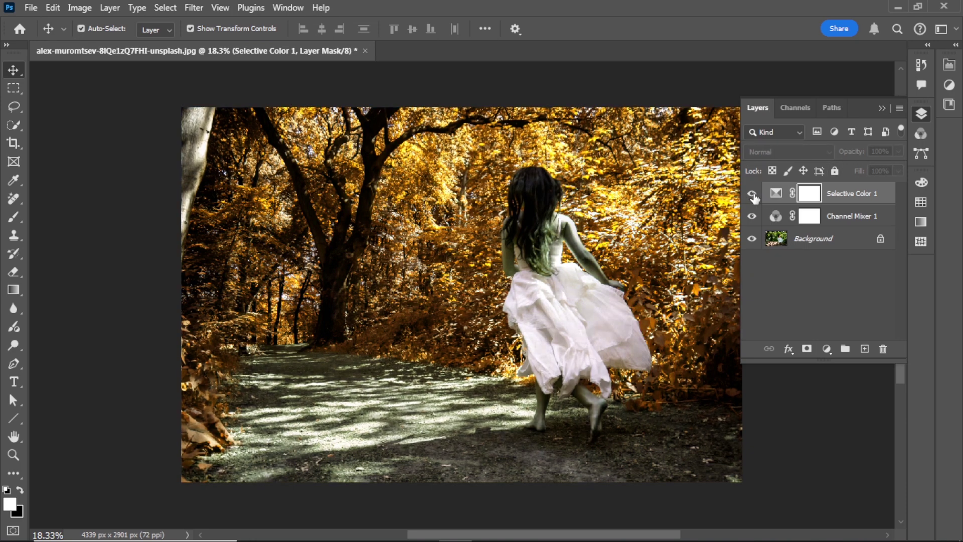
{"action": "left_click", "coordinate": [751, 194]}
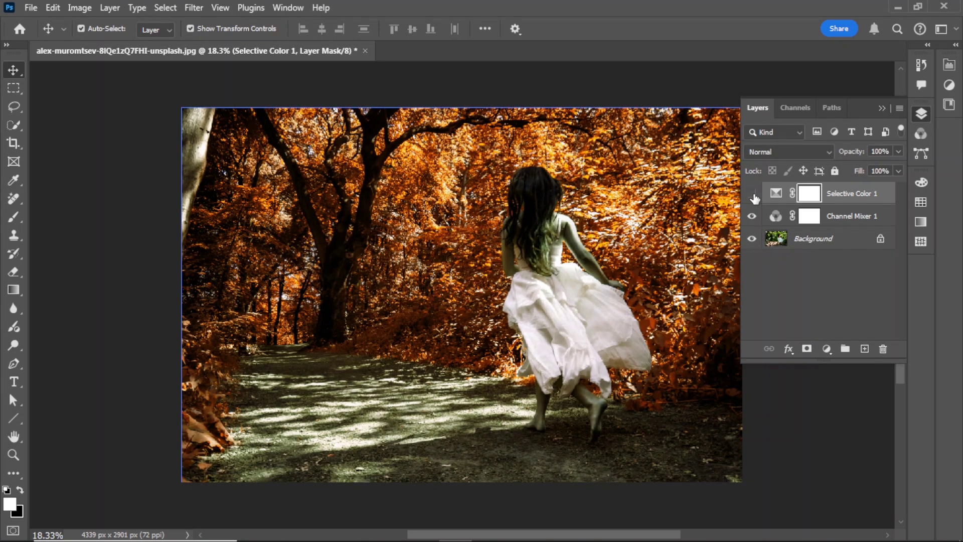
{"action": "left_click", "coordinate": [752, 194]}
{"action": "left_click", "coordinate": [751, 194]}
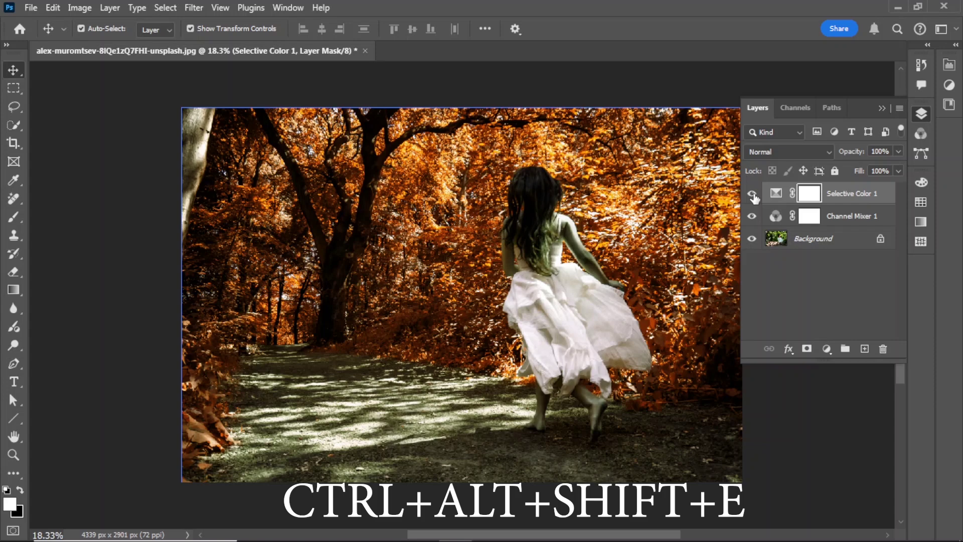
Stamp all visible layers into a new merged Layer 1 with Ctrl+Alt+Shift+E
{"action": "left_click", "coordinate": [776, 193]}
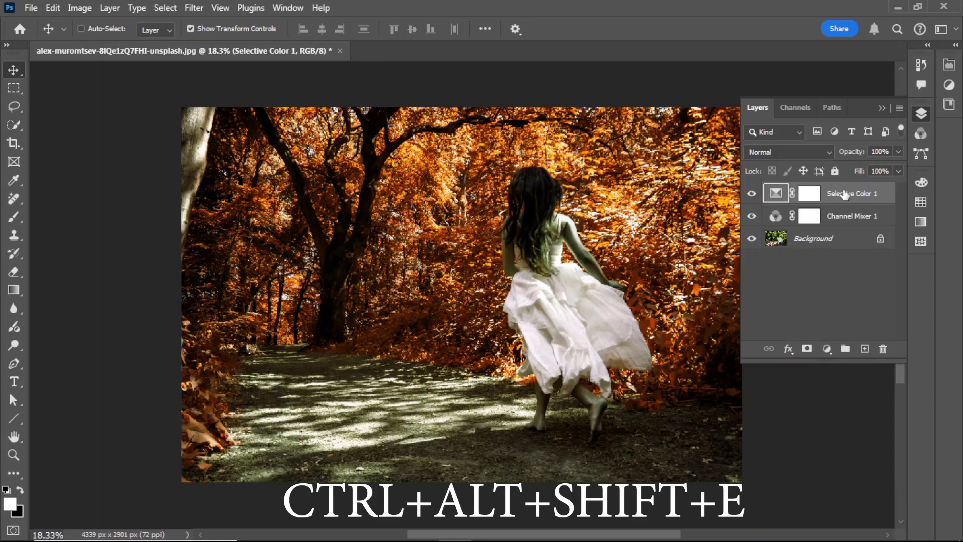
{"action": "key", "text": "ctrl+alt+shift+e"}
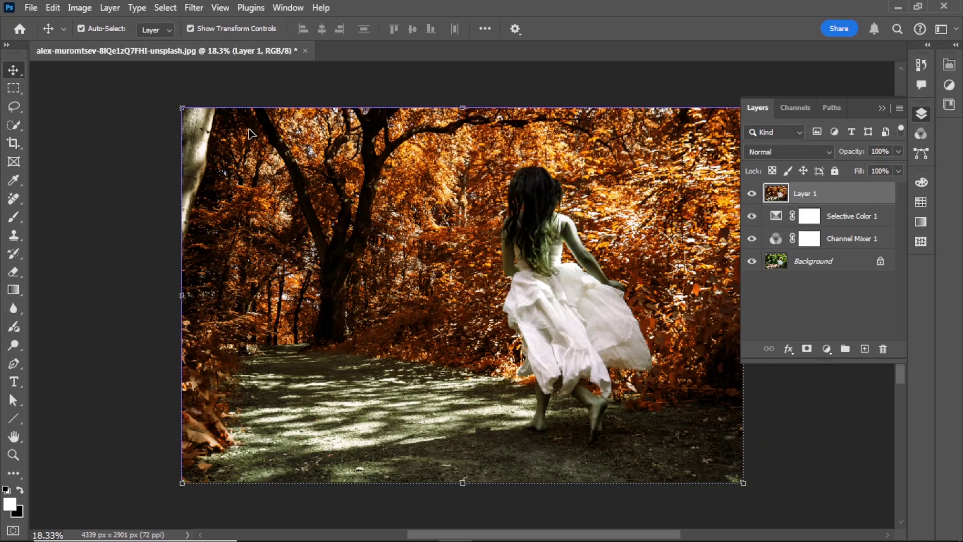
{"action": "left_click", "coordinate": [165, 8]}
Select the image's Highlights through Color Range with Fuzziness 30 and Range 180
{"action": "left_click", "coordinate": [194, 150]}
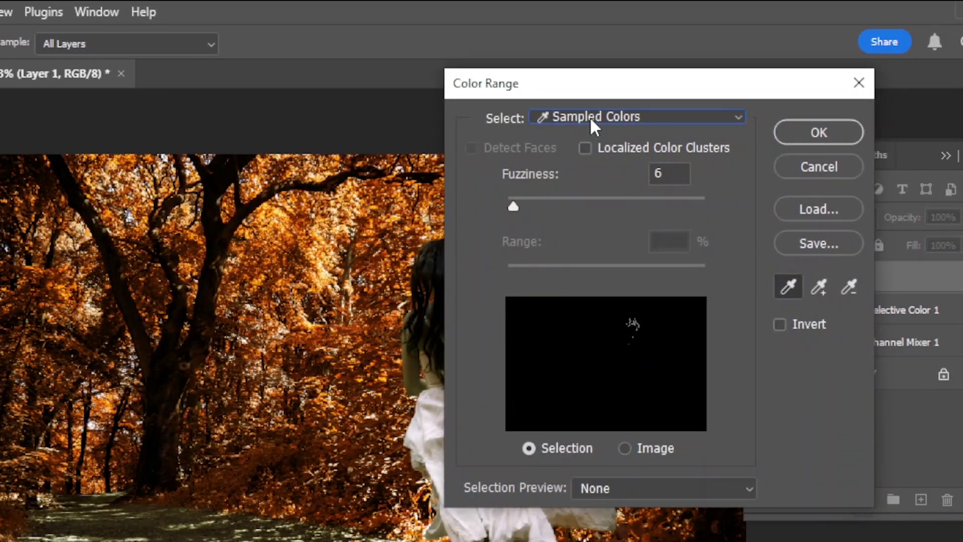
{"action": "left_click", "coordinate": [592, 122]}
{"action": "left_click", "coordinate": [582, 307]}
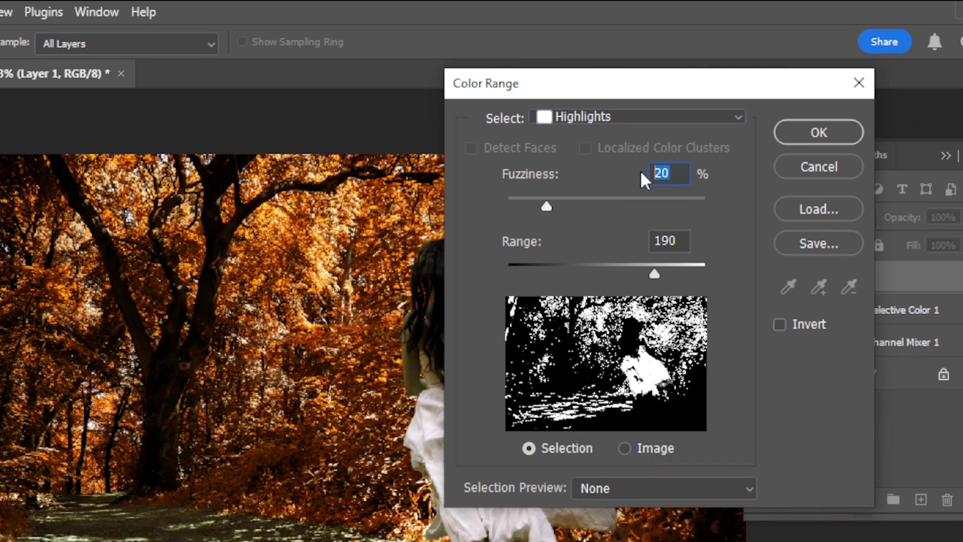
{"action": "type", "text": "30"}
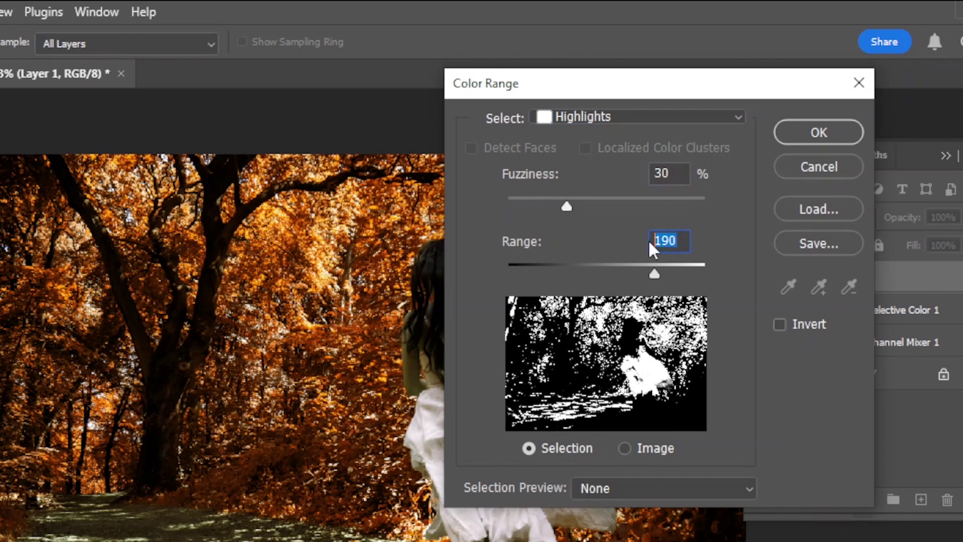
{"action": "type", "text": "180"}
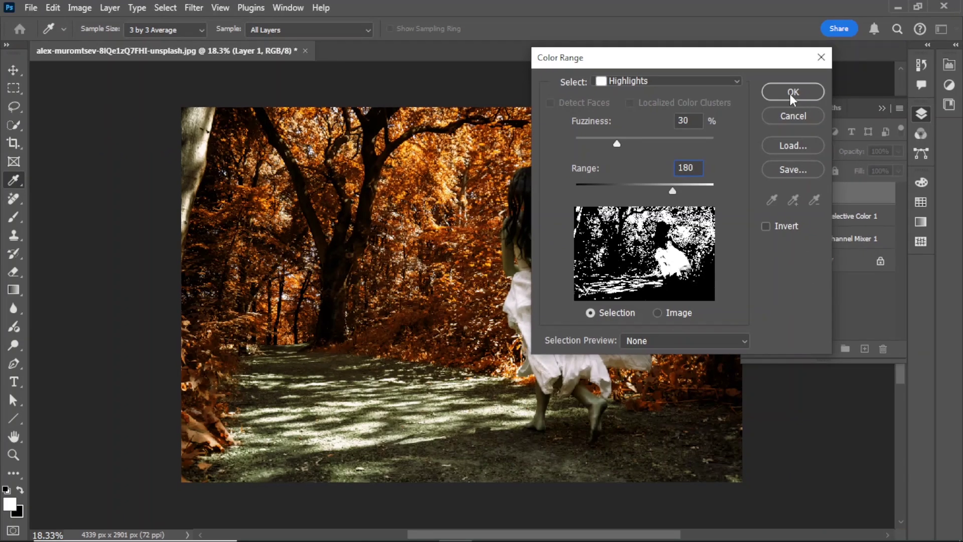
{"action": "left_click", "coordinate": [816, 93]}
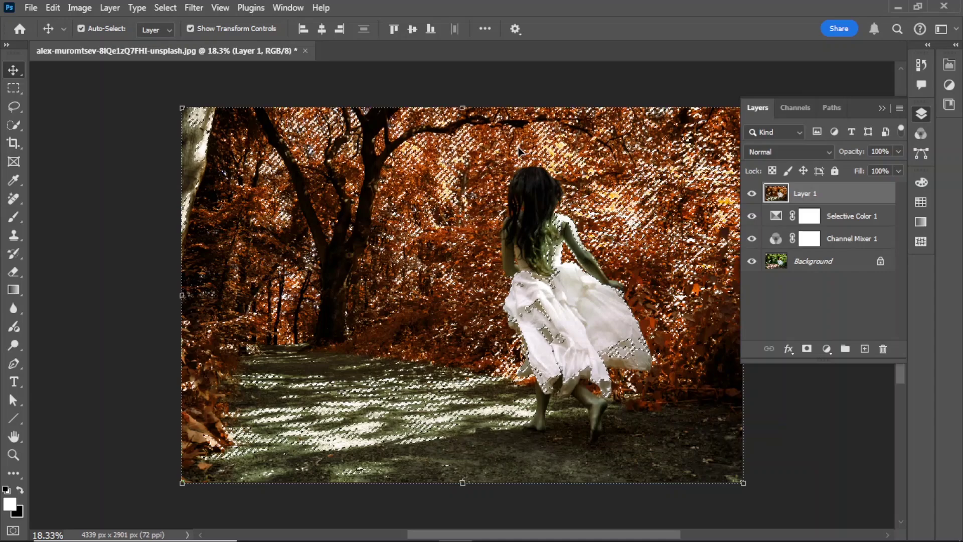
Subtract the girl's hair, arm and white dress from the selection using the Lasso tool
{"action": "left_click", "coordinate": [14, 107]}
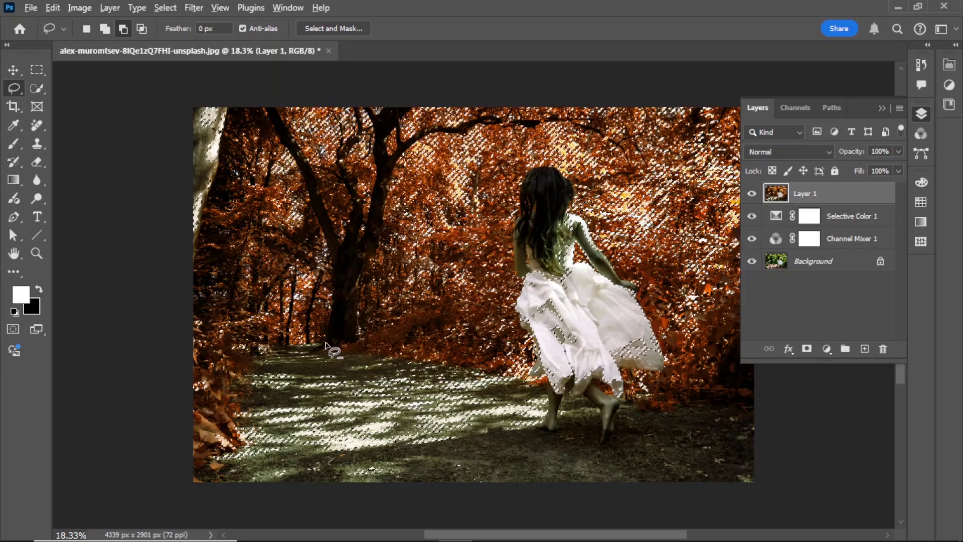
{"action": "key", "text": "alt"}
{"action": "mouse_move", "coordinate": [288, 346]}
{"action": "left_mouse_down"}
{"action": "mouse_move", "coordinate": [257, 347]}
{"action": "mouse_move", "coordinate": [209, 440]}
{"action": "mouse_move", "coordinate": [342, 483]}
{"action": "mouse_move", "coordinate": [592, 453]}
{"action": "mouse_move", "coordinate": [572, 390]}
{"action": "mouse_move", "coordinate": [255, 346]}
{"action": "left_mouse_up"}
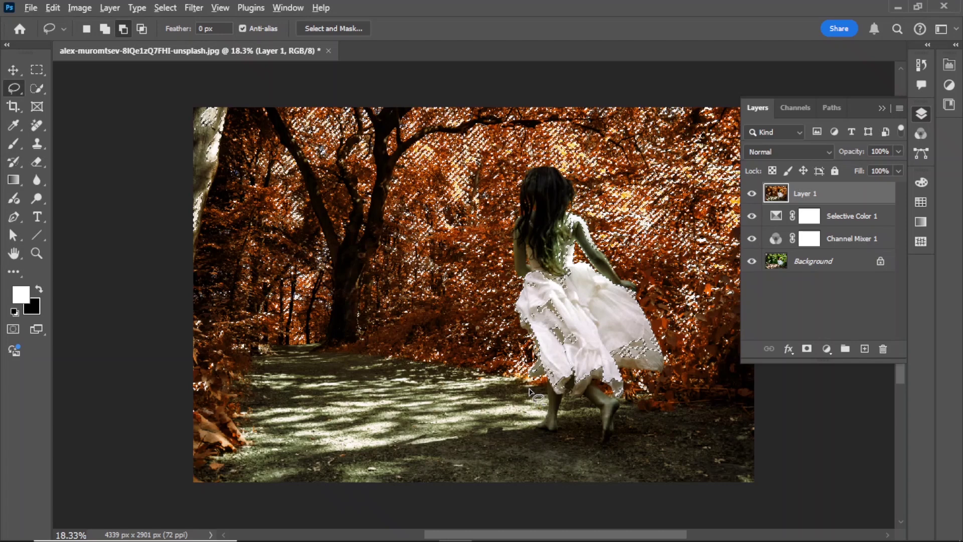
{"action": "mouse_move", "coordinate": [516, 279]}
{"action": "left_mouse_down"}
{"action": "mouse_move", "coordinate": [526, 232]}
{"action": "mouse_move", "coordinate": [557, 199]}
{"action": "left_mouse_up"}
{"action": "mouse_move", "coordinate": [583, 232]}
{"action": "left_mouse_down"}
{"action": "mouse_move", "coordinate": [636, 288]}
{"action": "mouse_move", "coordinate": [664, 362]}
{"action": "mouse_move", "coordinate": [620, 429]}
{"action": "mouse_move", "coordinate": [574, 426]}
{"action": "mouse_move", "coordinate": [540, 409]}
{"action": "mouse_move", "coordinate": [530, 387]}
{"action": "left_mouse_up"}
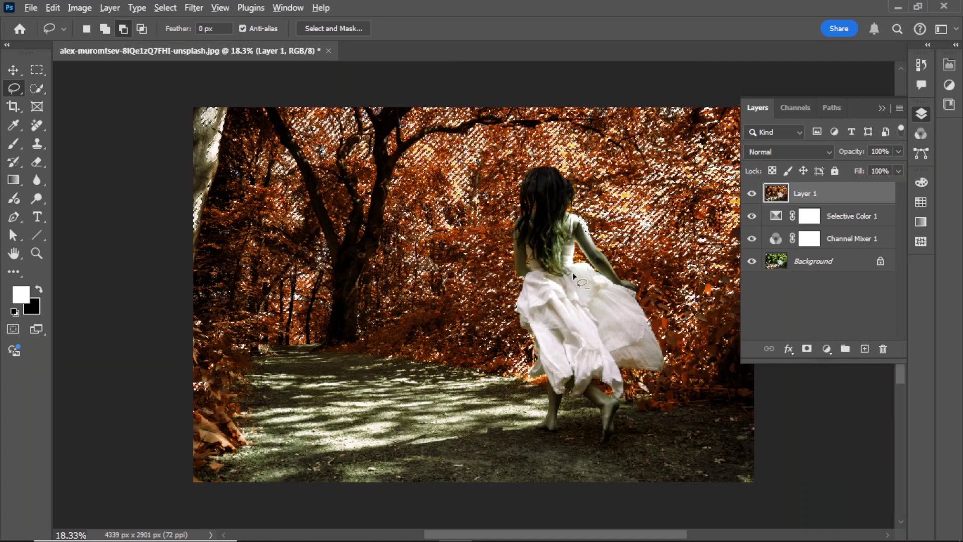
{"action": "mouse_move", "coordinate": [571, 214]}
{"action": "left_mouse_down"}
{"action": "mouse_move", "coordinate": [601, 245]}
{"action": "mouse_move", "coordinate": [573, 216]}
{"action": "left_mouse_up"}
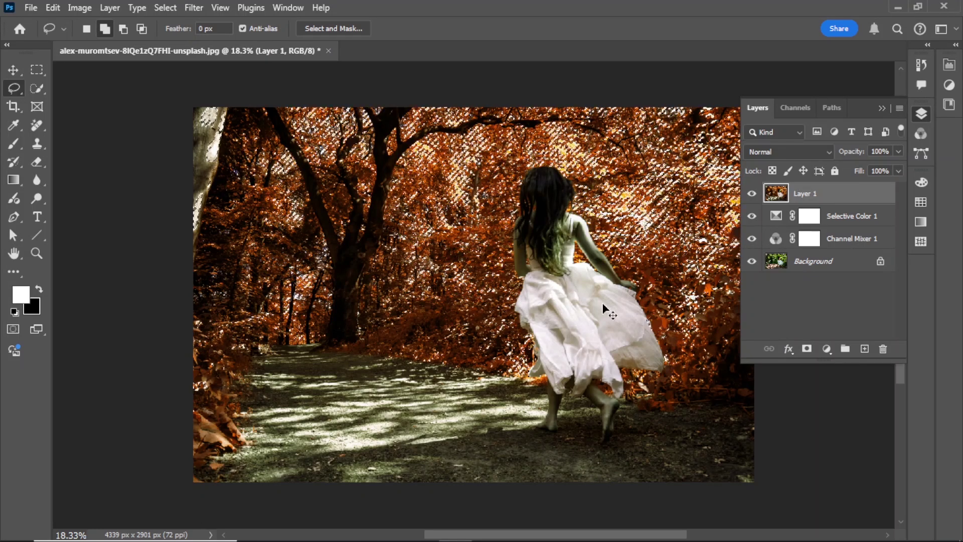
Copy the selected highlights to Layer 2 and convert it to a Smart Object
{"action": "key", "text": "ctrl+j"}
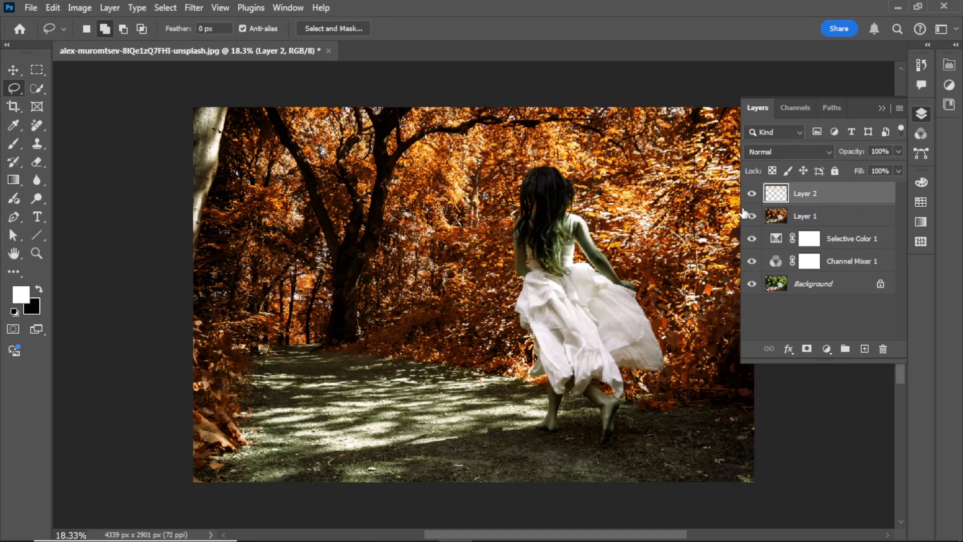
{"action": "key", "text": "v"}
{"action": "right_click", "coordinate": [803, 195]}
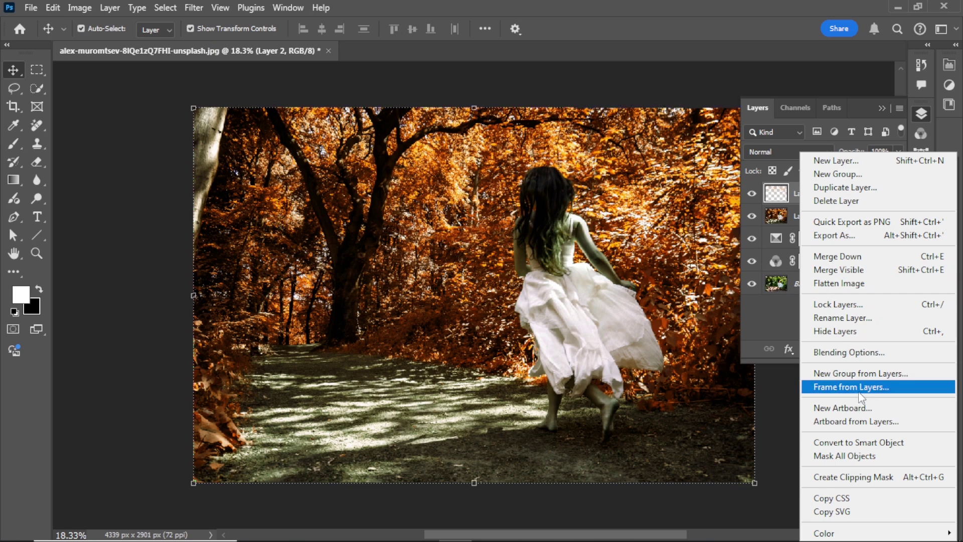
{"action": "left_click", "coordinate": [868, 448]}
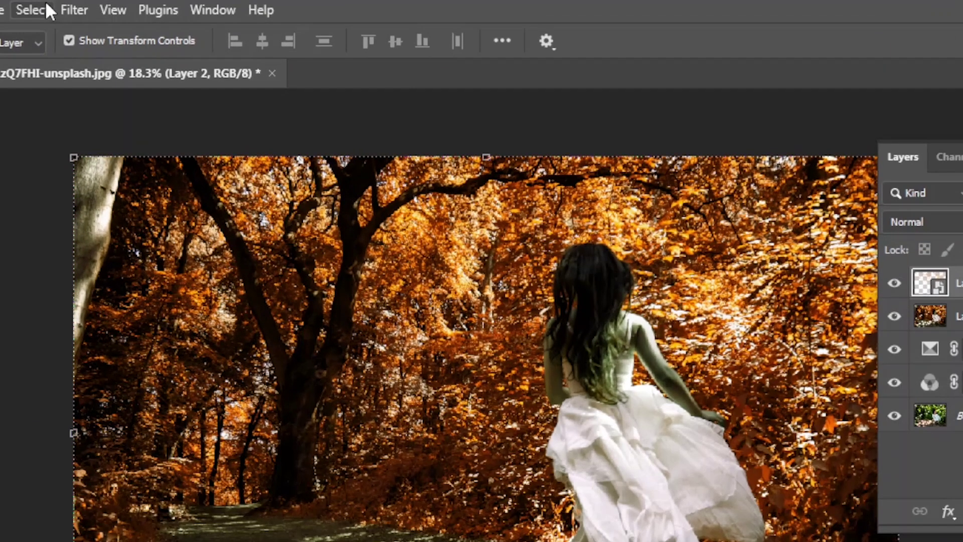
Apply a Zoom radial blur, Best quality, Amount 100, centred toward the upper right
{"action": "left_click", "coordinate": [187, 5]}
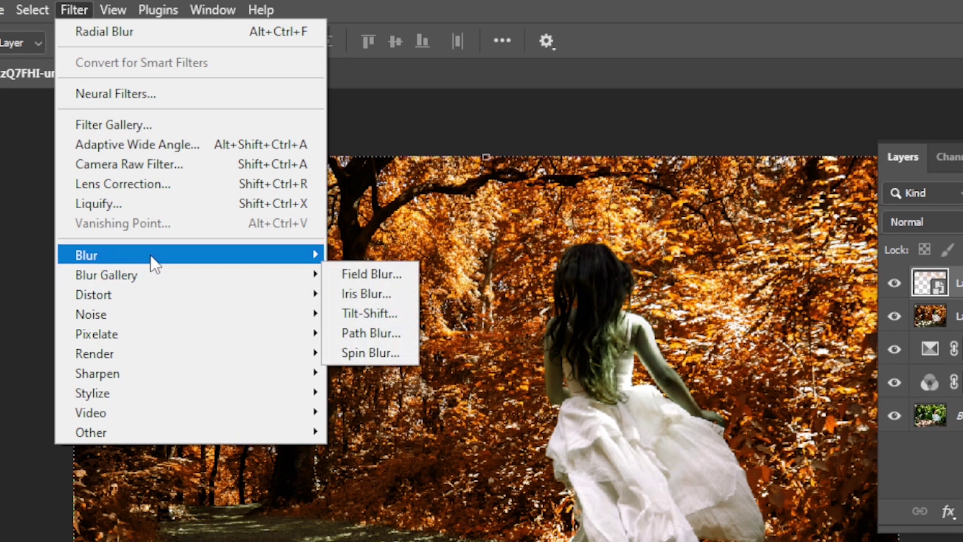
{"action": "mouse_move", "coordinate": [155, 257]}
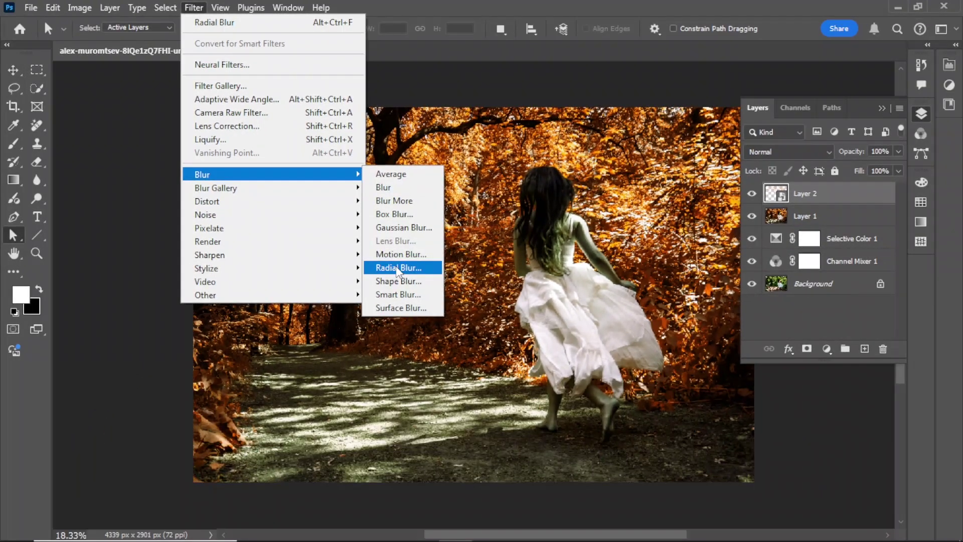
{"action": "left_click", "coordinate": [375, 392]}
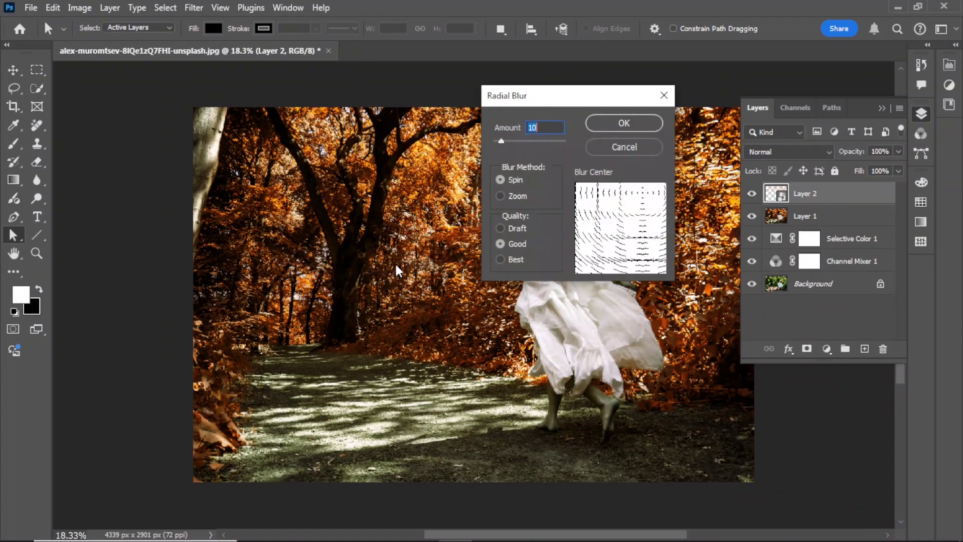
{"action": "left_click", "coordinate": [501, 196]}
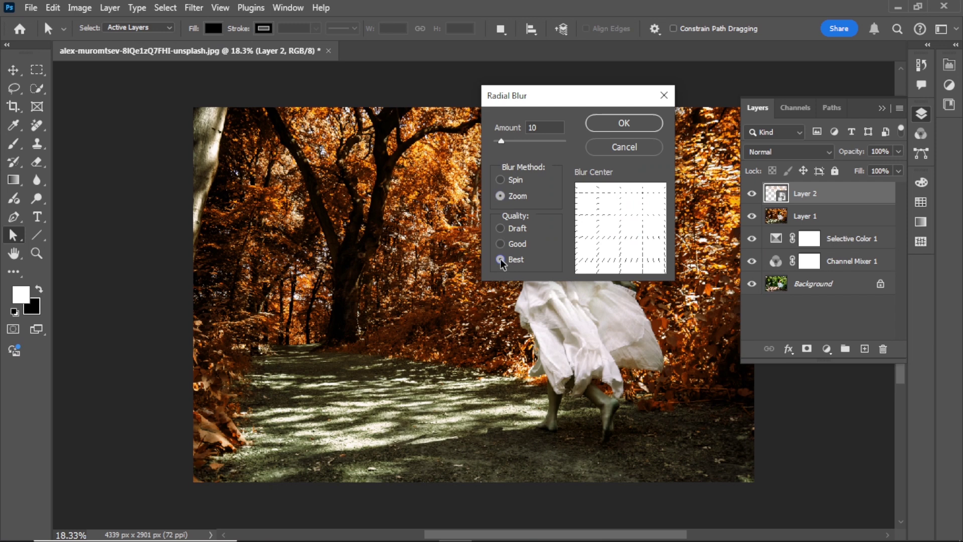
{"action": "left_click_drag", "start_coordinate": [500, 142], "coordinate": [582, 143]}
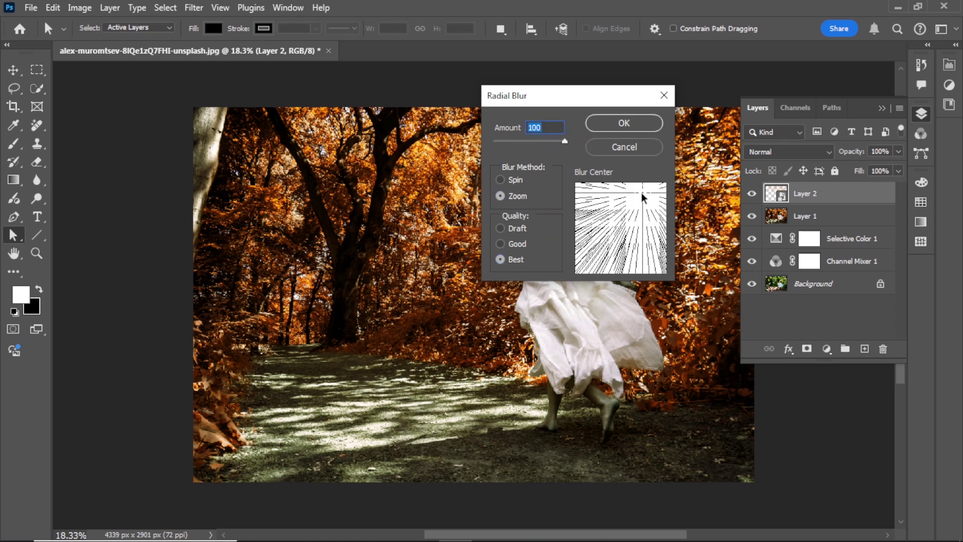
{"action": "left_click_drag", "start_coordinate": [643, 197], "coordinate": [639, 169]}
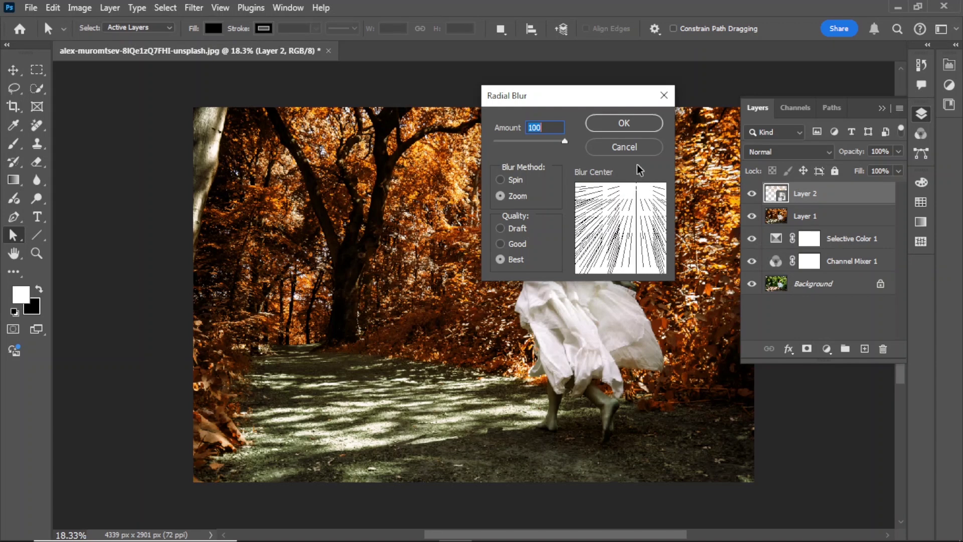
{"action": "left_click", "coordinate": [634, 128]}
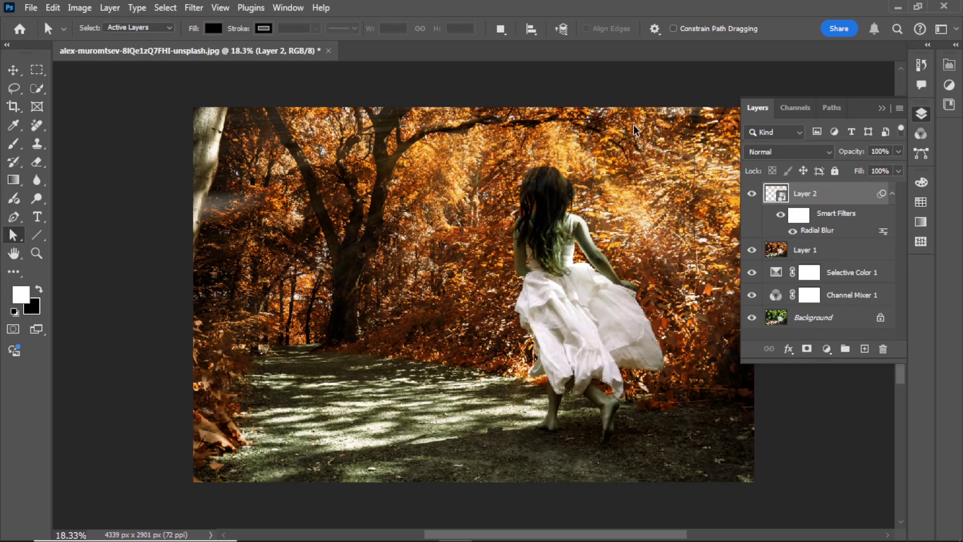
Duplicate the blurred ray layer twice, then merge all three copies into one layer
{"action": "key", "text": "ctrl+j"}
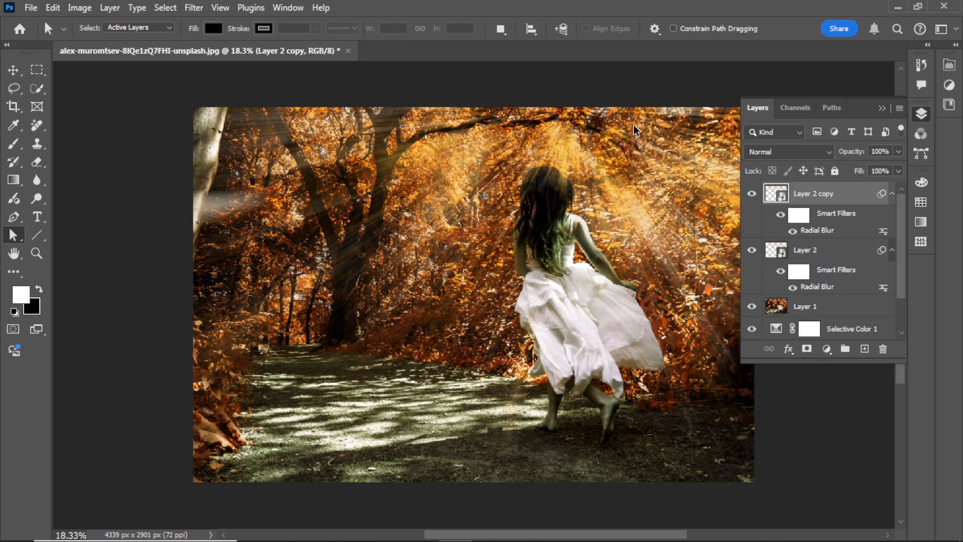
{"action": "key", "text": "ctrl+j"}
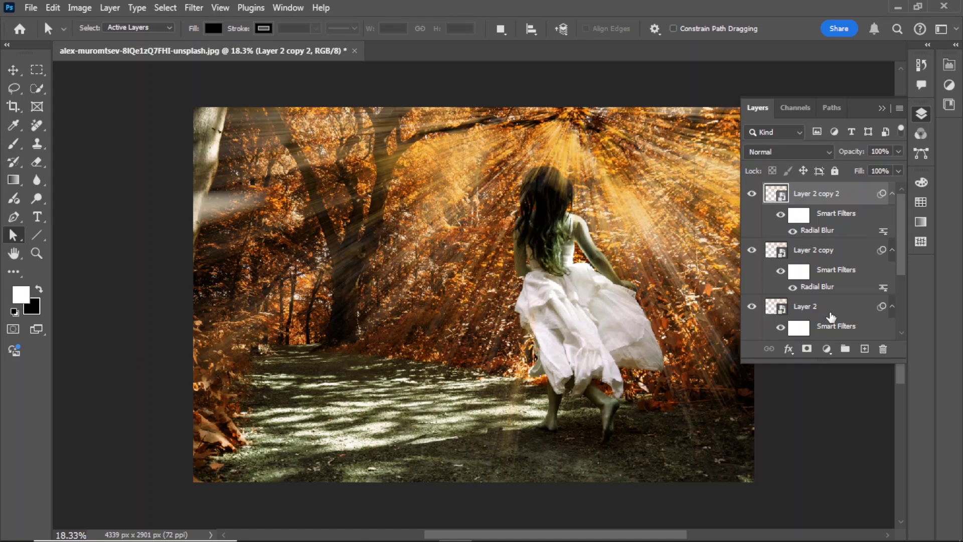
{"action": "left_click", "coordinate": [829, 311], "text": "shift"}
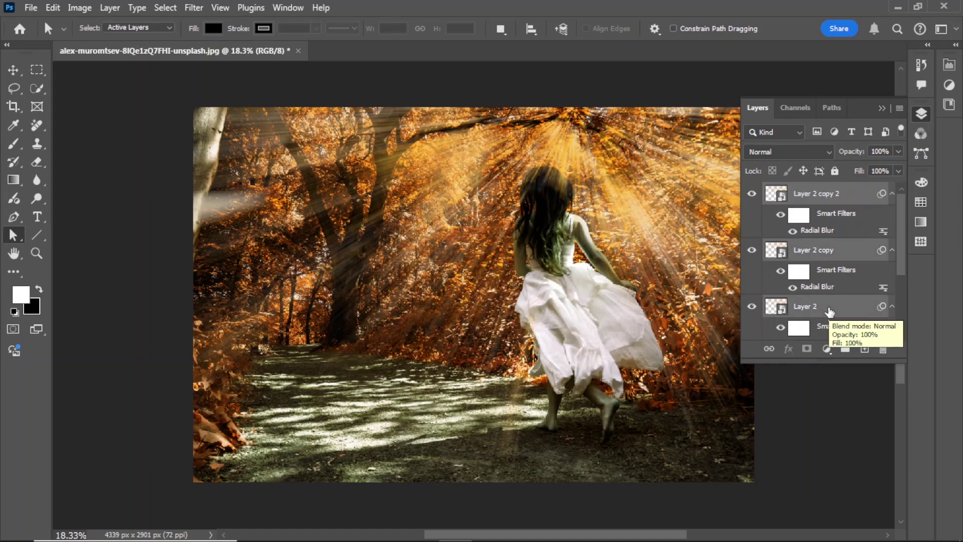
{"action": "key", "text": "ctrl+e"}
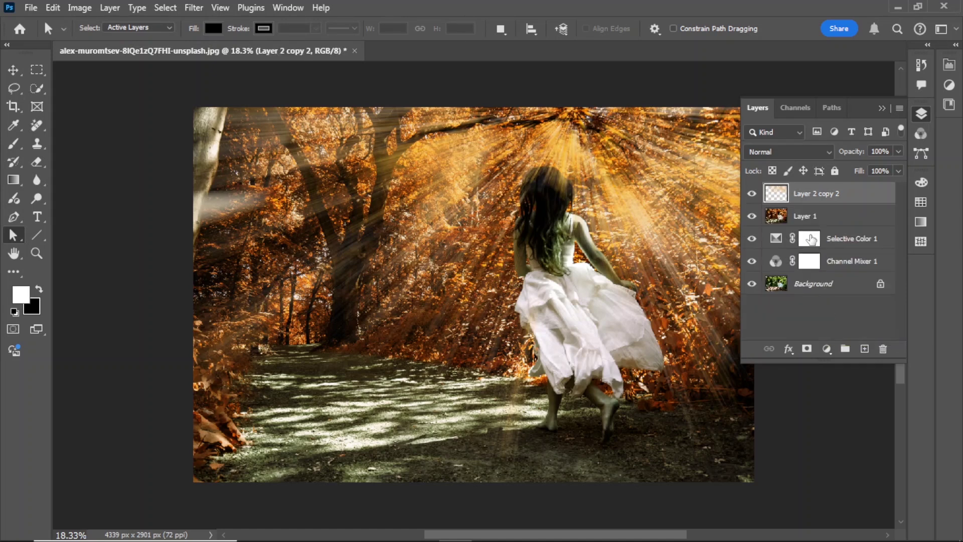
Set the merged ray layer's opacity to 90% and view the background alone
{"action": "left_click", "coordinate": [897, 152]}
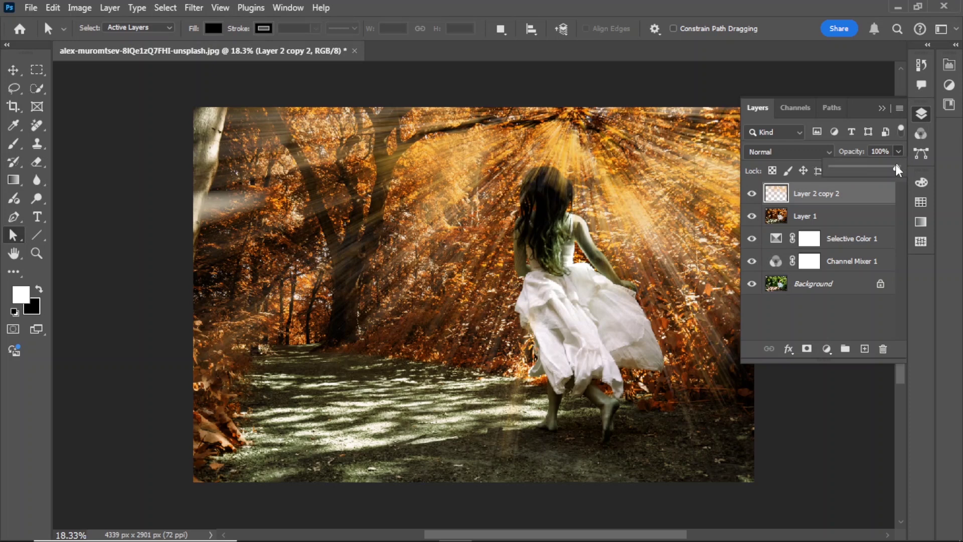
{"action": "left_click_drag", "start_coordinate": [889, 170], "coordinate": [888, 171]}
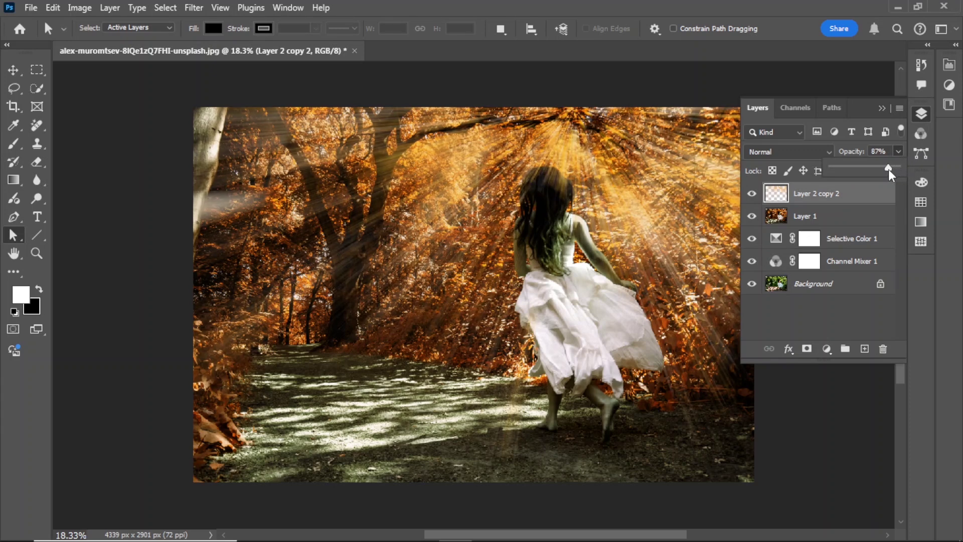
{"action": "left_click_drag", "start_coordinate": [889, 170], "coordinate": [891, 170]}
{"action": "left_click", "coordinate": [897, 151]}
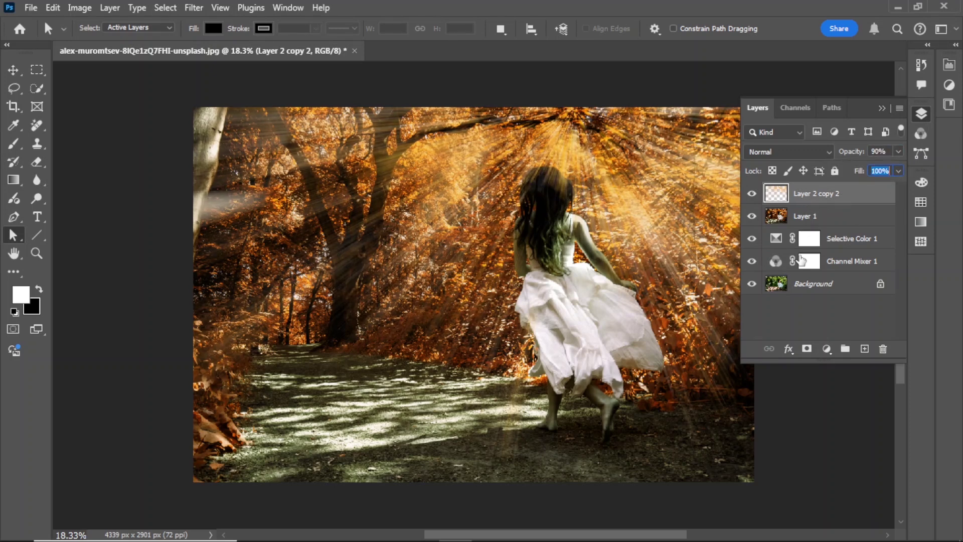
{"action": "left_click", "coordinate": [752, 283], "text": "alt"}
Compare layer visibility, leaving only Background, Channel Mixer 1 and Selective Color 1 visible
{"action": "left_click", "coordinate": [752, 283], "text": "alt"}
{"action": "left_click", "coordinate": [751, 194]}
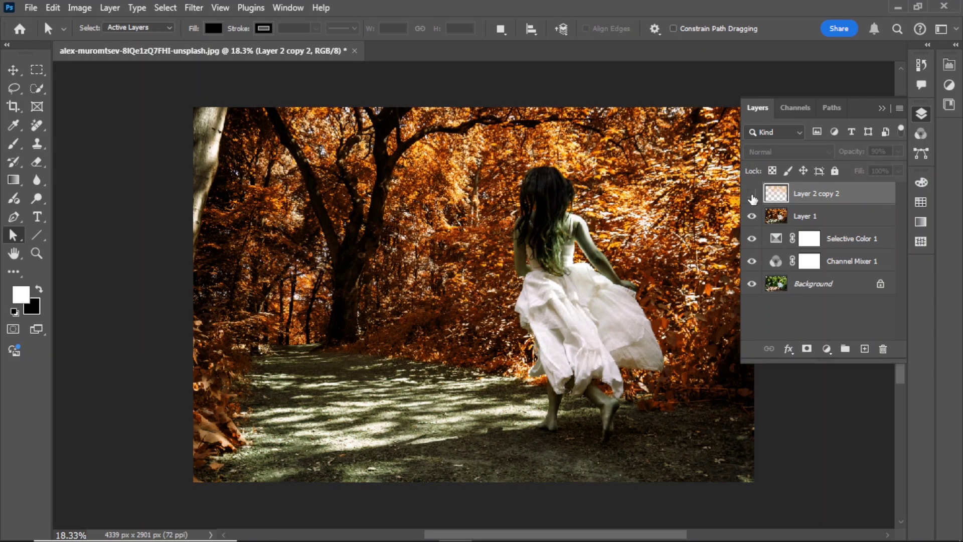
{"action": "left_click", "coordinate": [752, 194]}
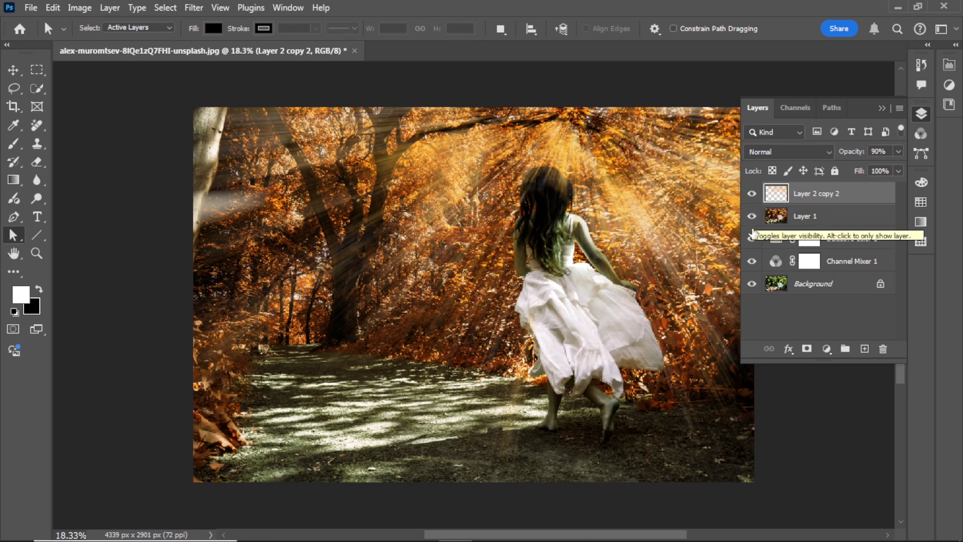
{"action": "left_click", "coordinate": [751, 277], "text": "alt"}
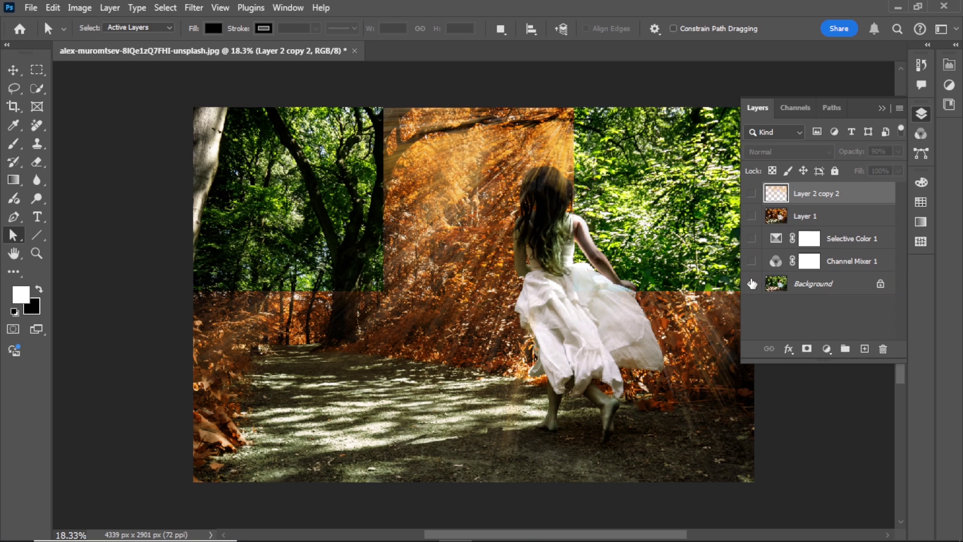
{"action": "left_click", "coordinate": [752, 261]}
{"action": "left_click", "coordinate": [752, 239]}
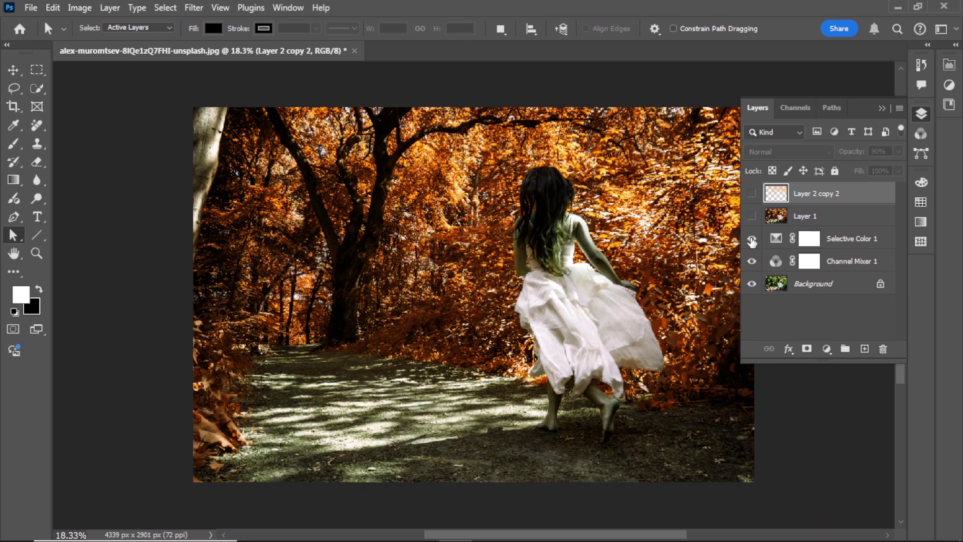